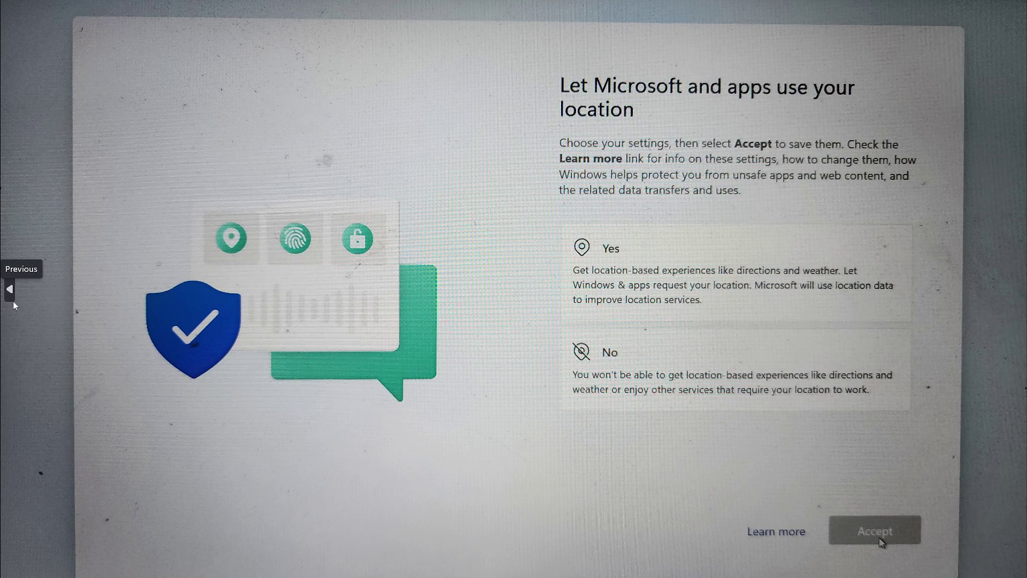
- Confirm the location privacy choice and continue to Find my device
click(881, 540)
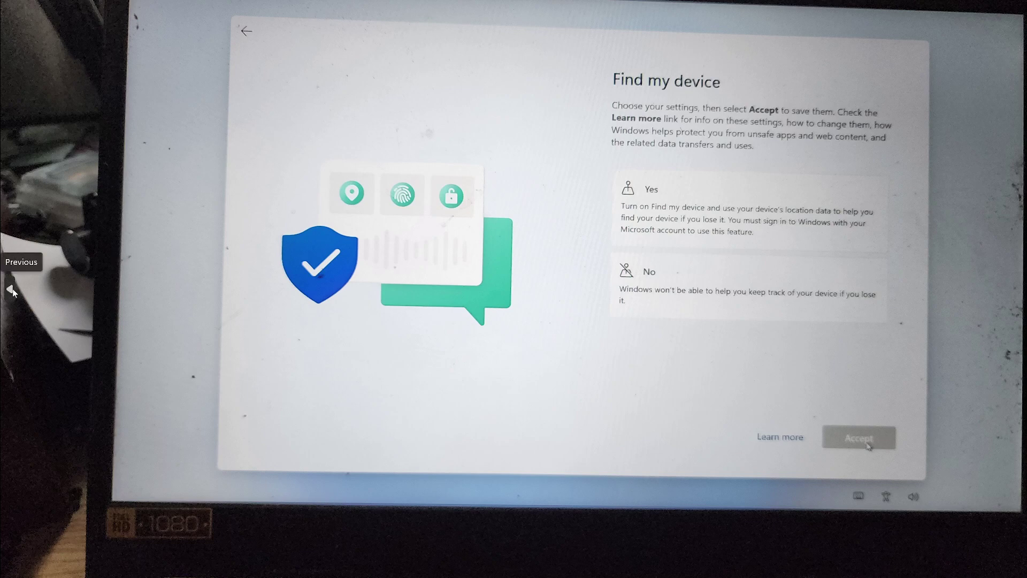
- Confirm the Find my device choice and continue
click(12, 288)
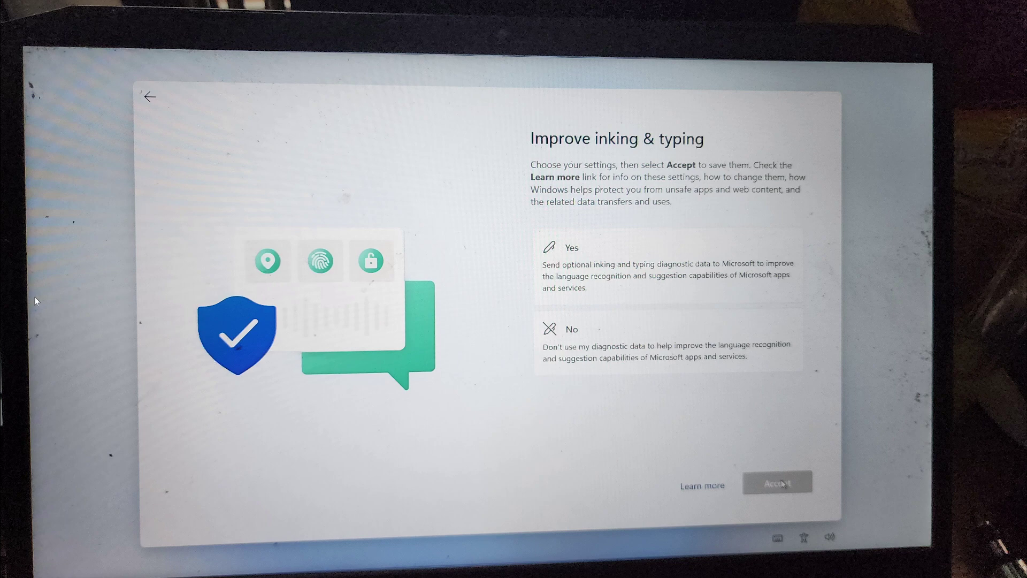
- Confirm the inking and typing choice, then the tailored experiences choice
click(782, 484)
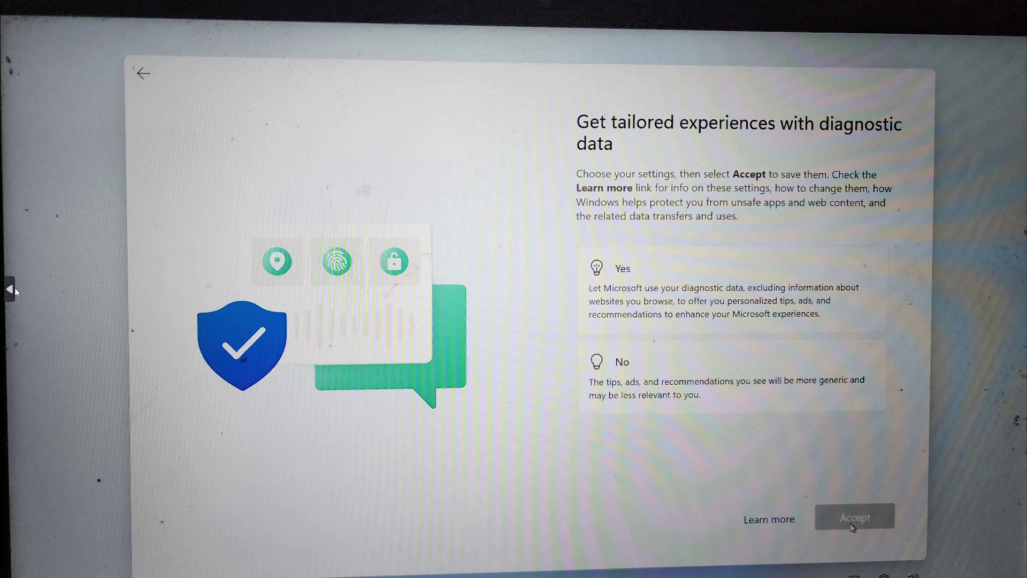
click(850, 523)
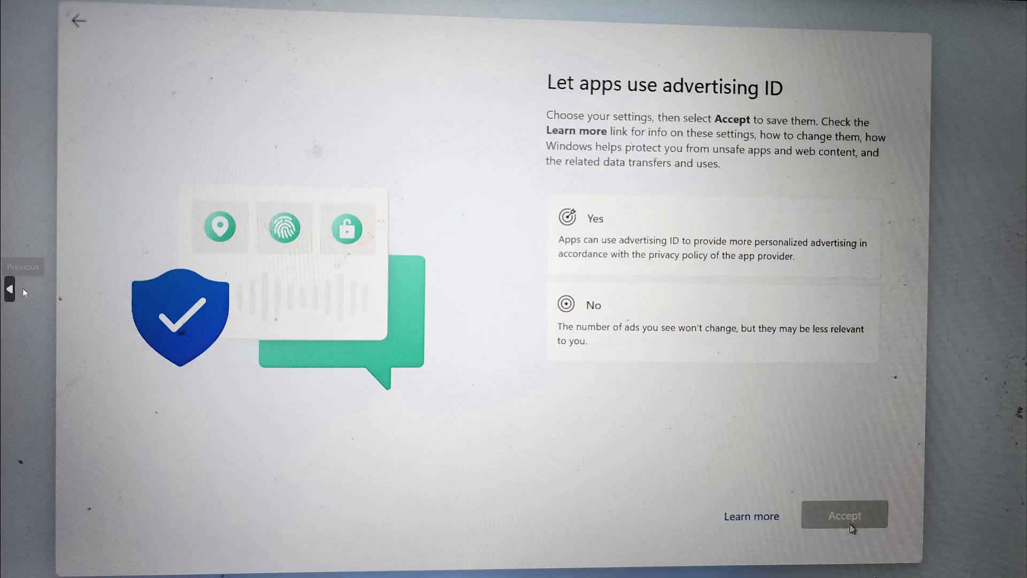
- Confirm the advertising ID choice
click(846, 516)
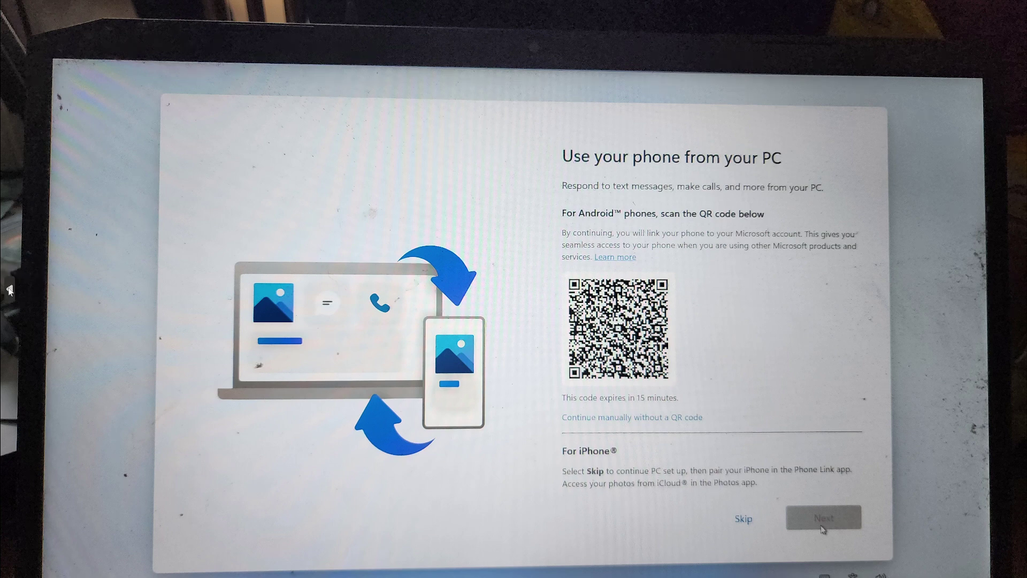
- Skip linking a phone to the PC
click(823, 522)
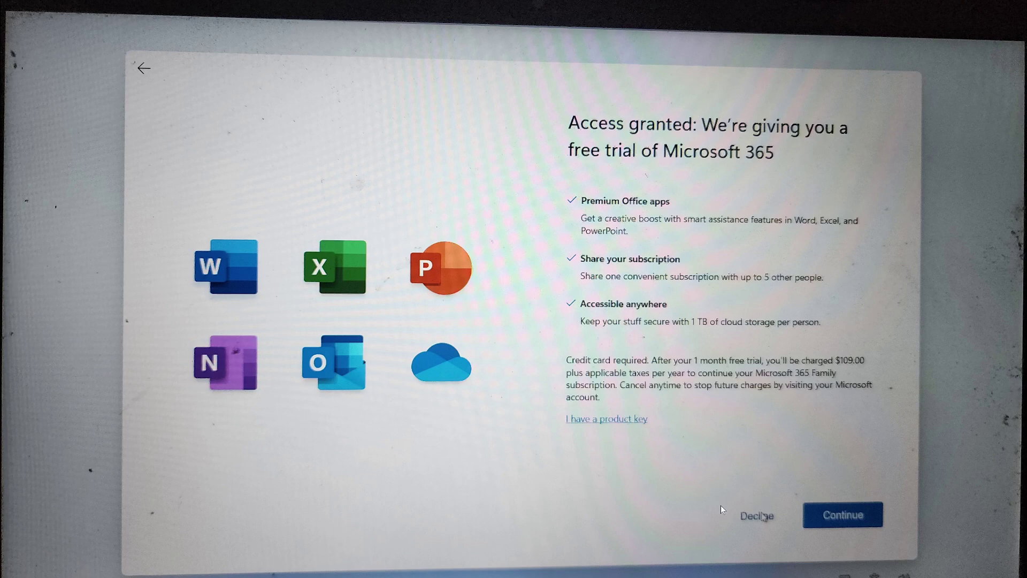
- Decline the Microsoft 365 free trial
click(757, 516)
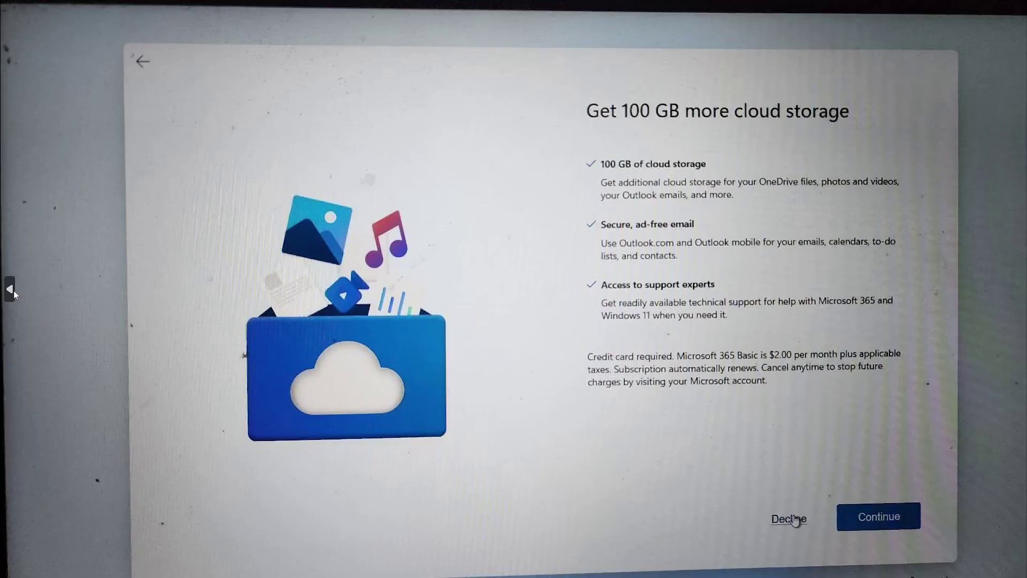